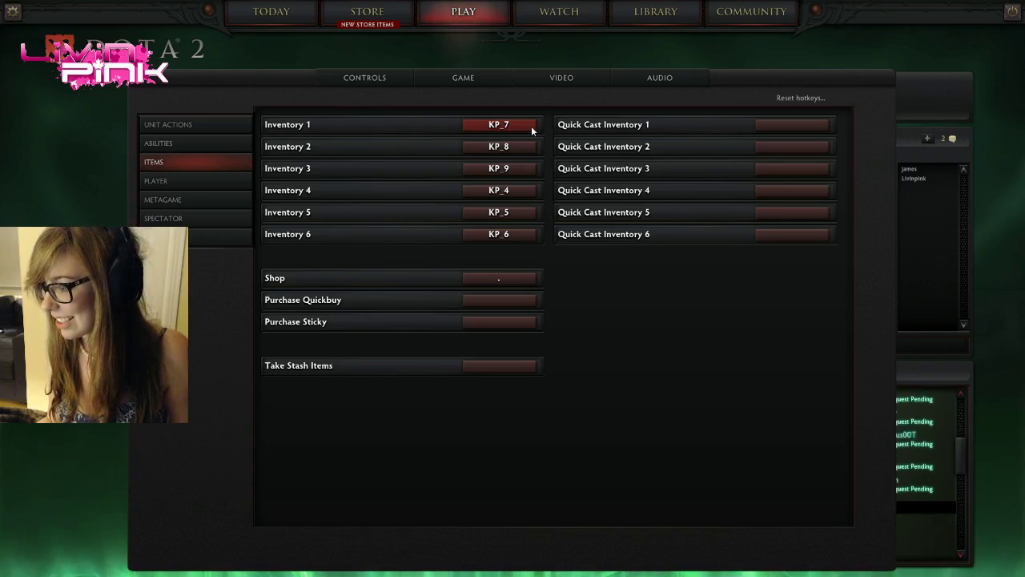
- Bind the item hotkeys Inventory 1 through Inventory 6 to the number keys 1, 2, 3, 4, 5 and 6 respectively
left_click(530, 126)
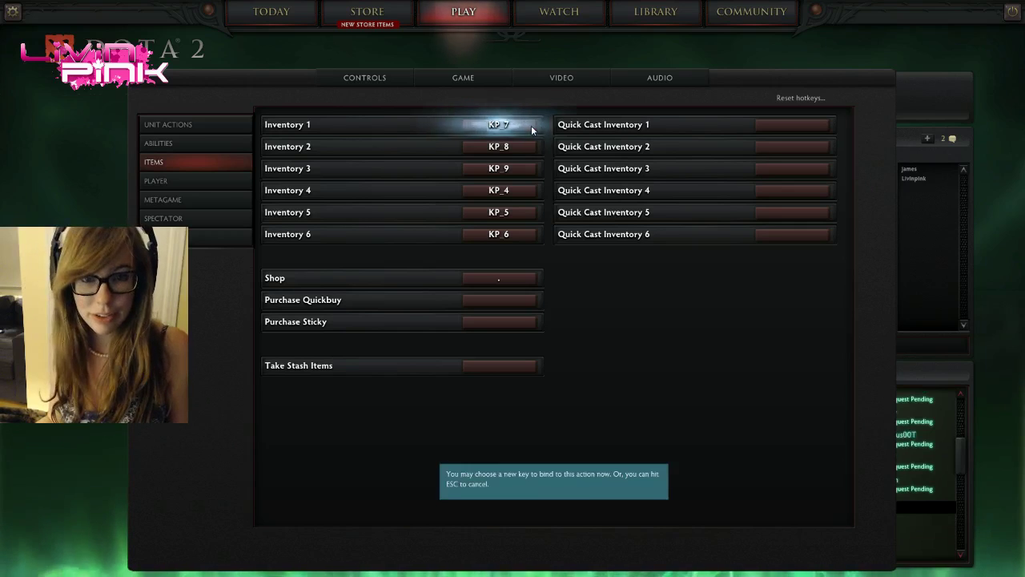
key("1")
left_click(519, 147)
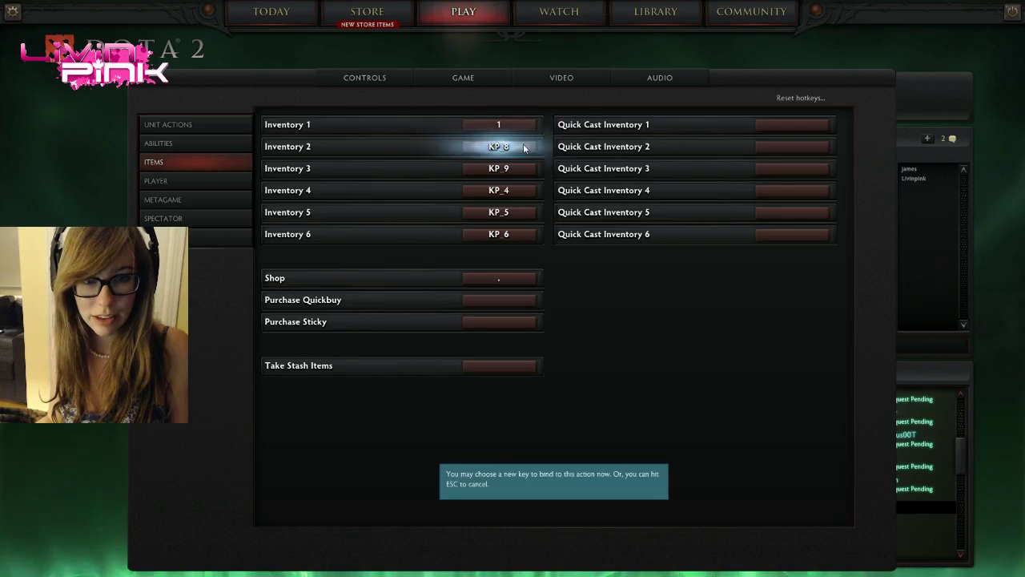
key("2")
left_click(508, 169)
key("3")
left_click(510, 193)
key("4")
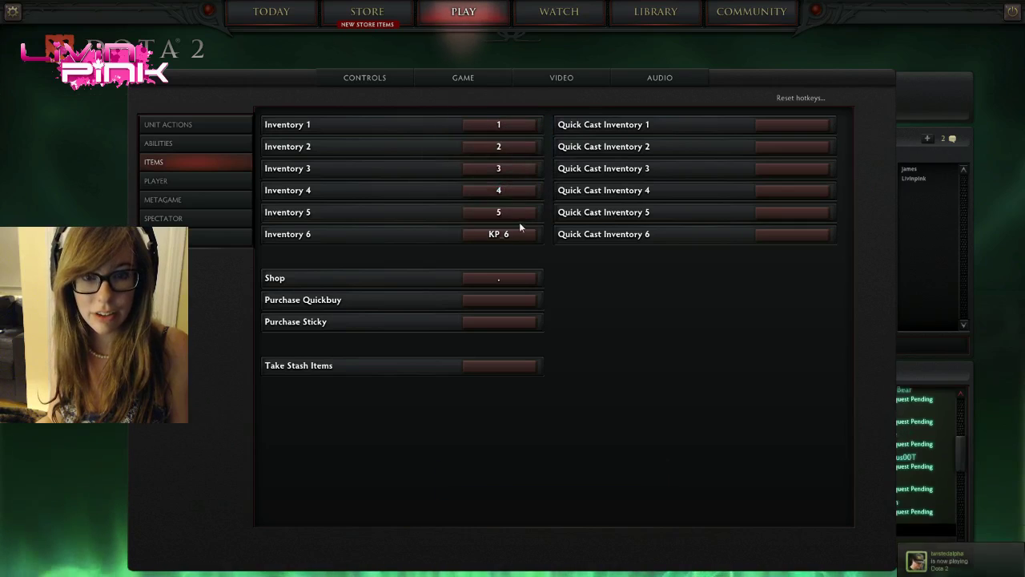
left_click(519, 217)
left_click(508, 213)
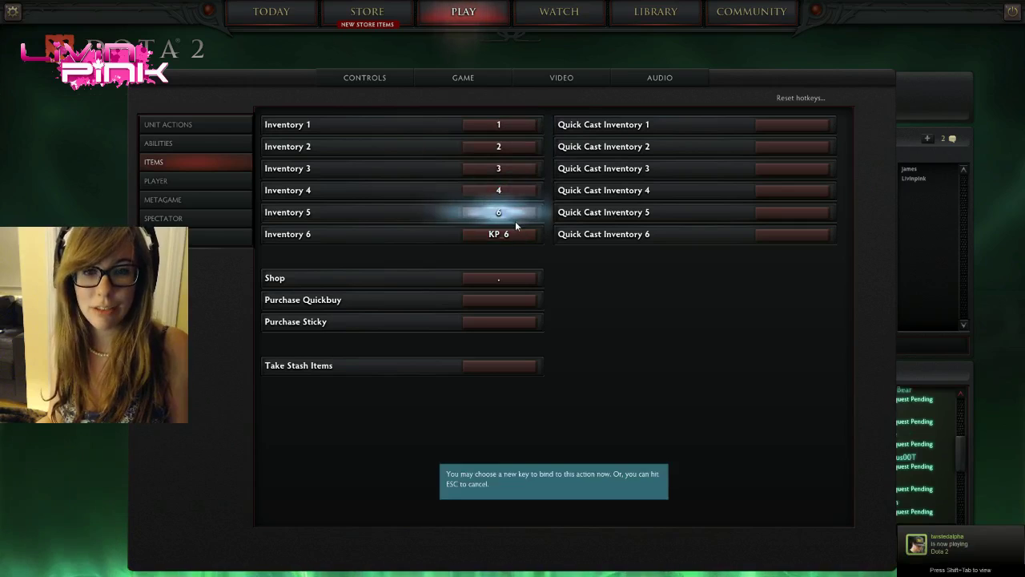
key("5")
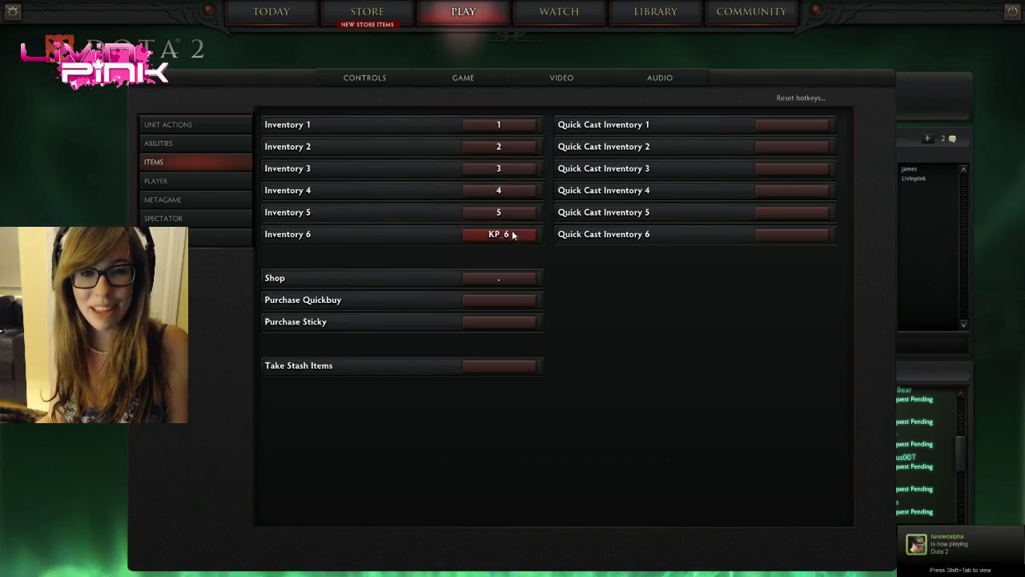
left_click(508, 233)
key("6")
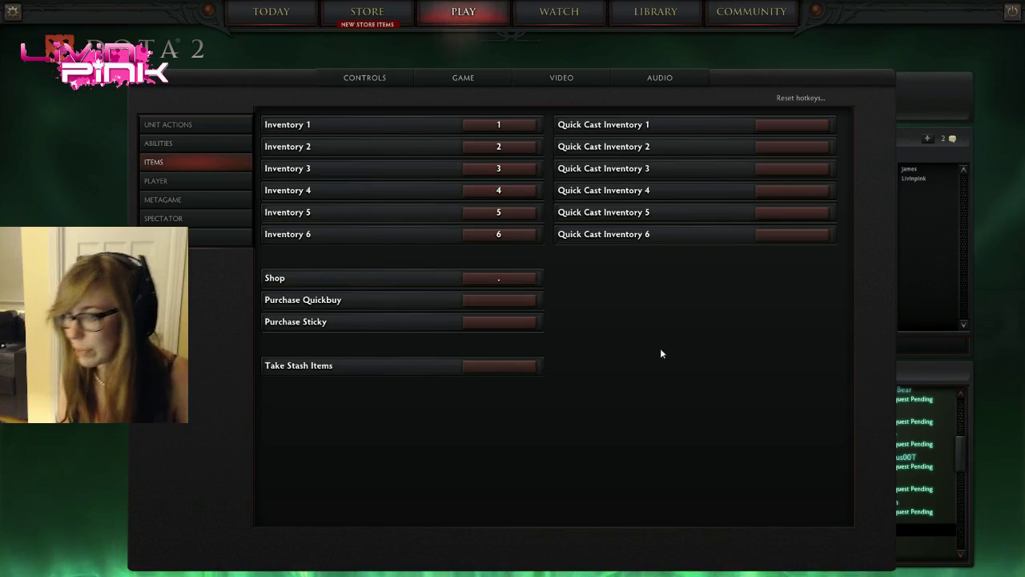
- In the unit action hotkeys, try binding Select Hero to 0 and then to the apostrophe key
left_click(225, 181)
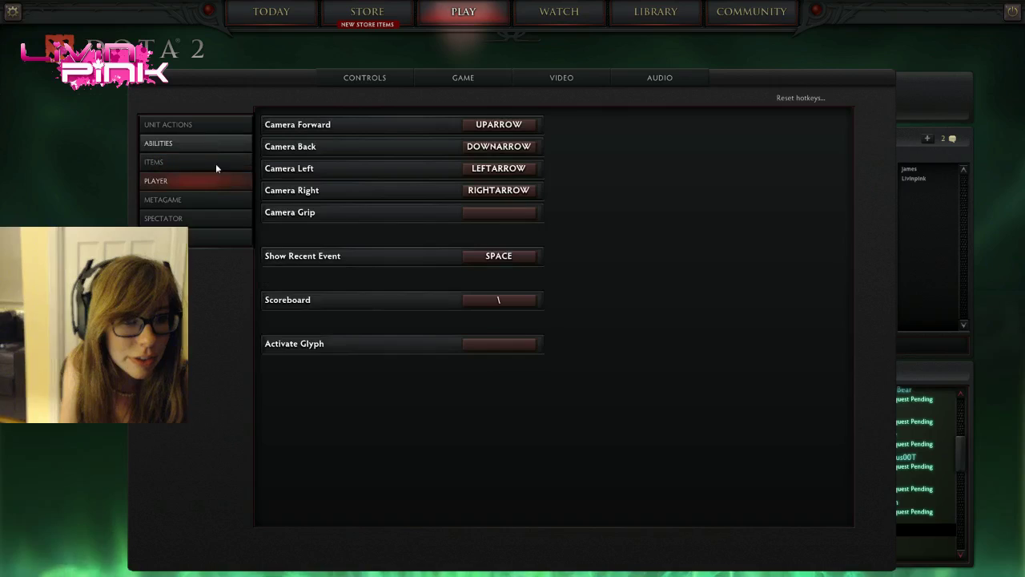
left_click(212, 144)
left_click(211, 124)
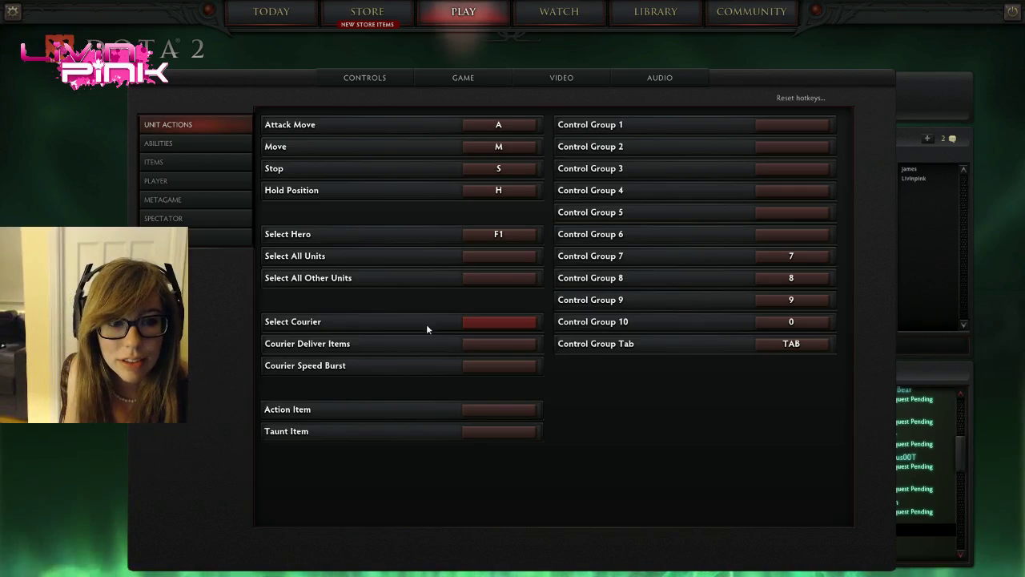
left_click(487, 238)
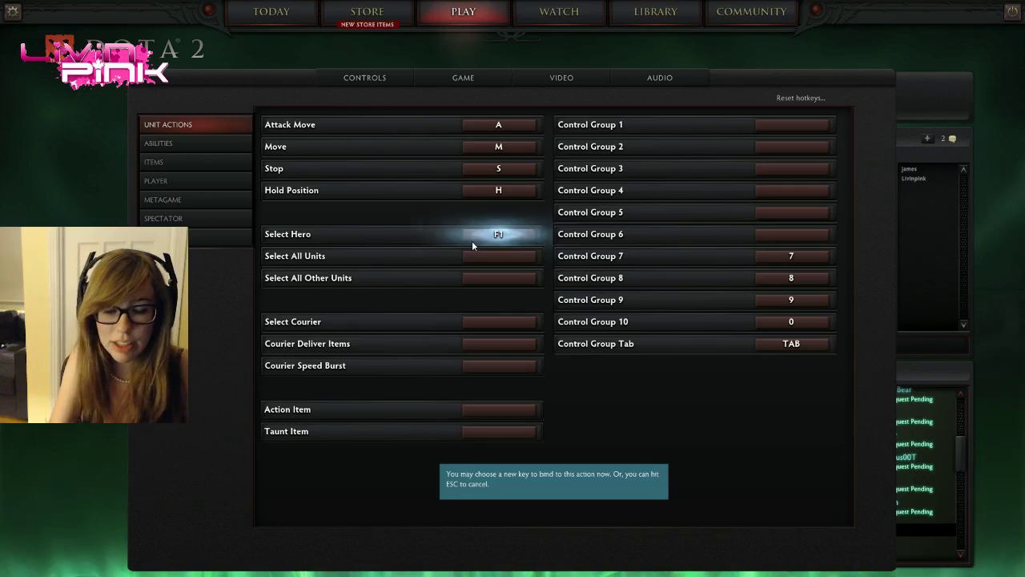
key("0")
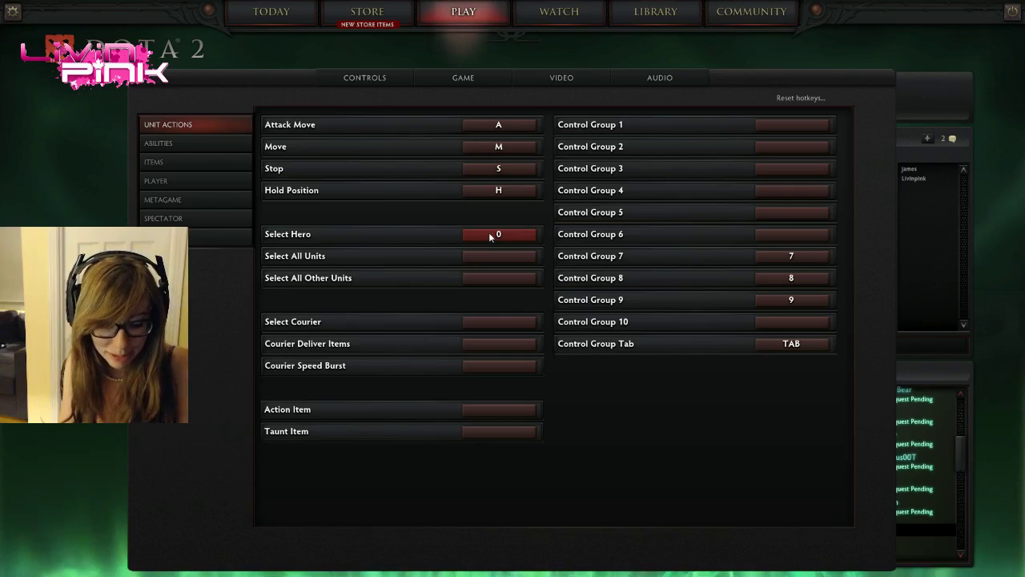
left_click(490, 236)
key("apostrophe")
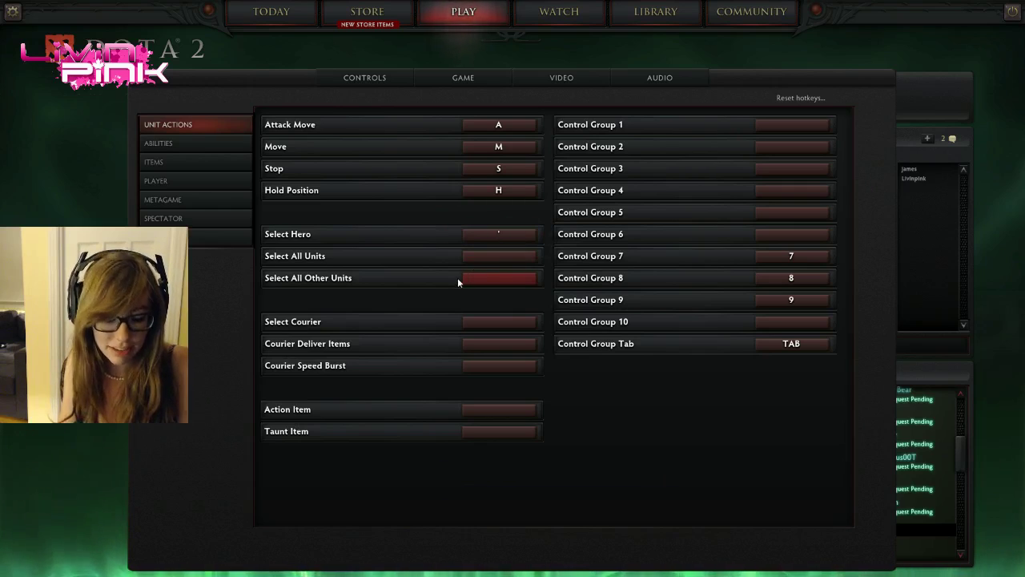
- Bind the Select Hero action to Space and the Select Courier action to the apostrophe key
left_click(498, 241)
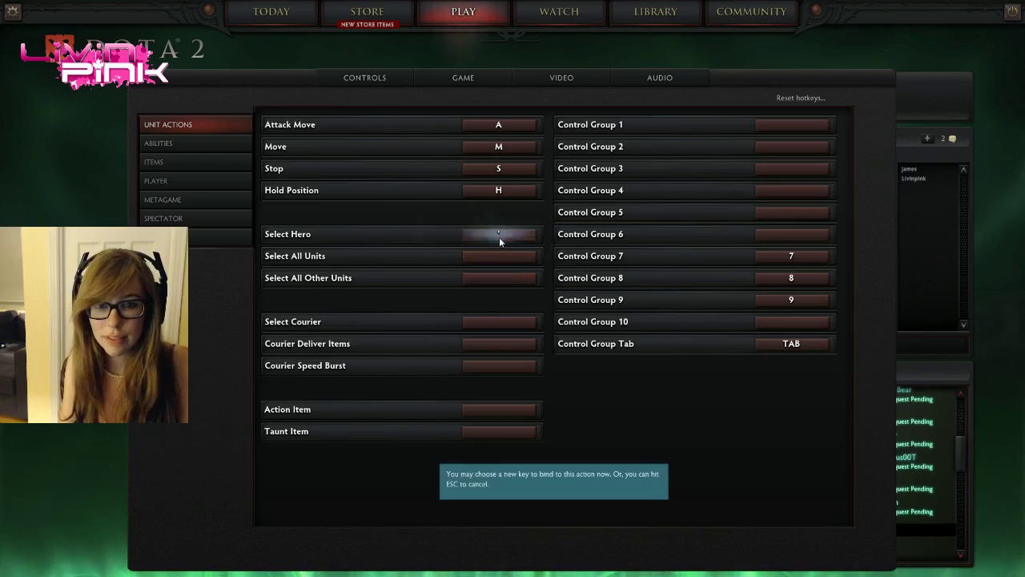
key("space")
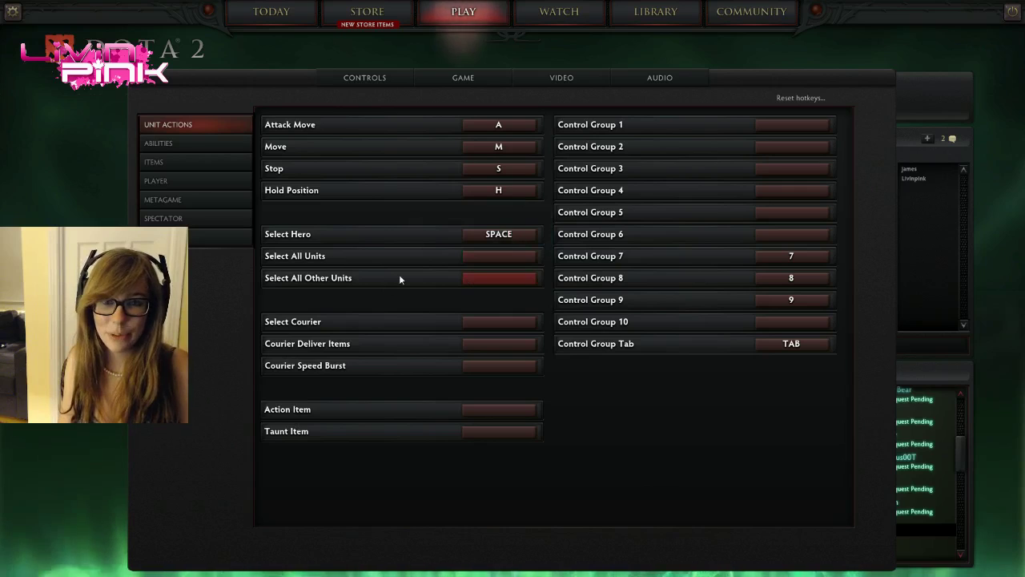
left_click(503, 328)
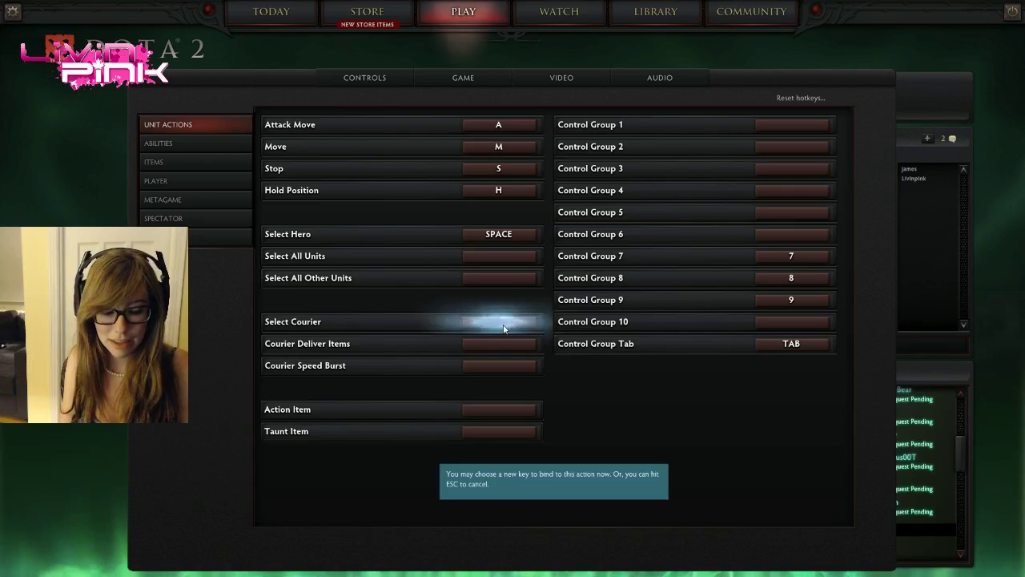
key("grave")
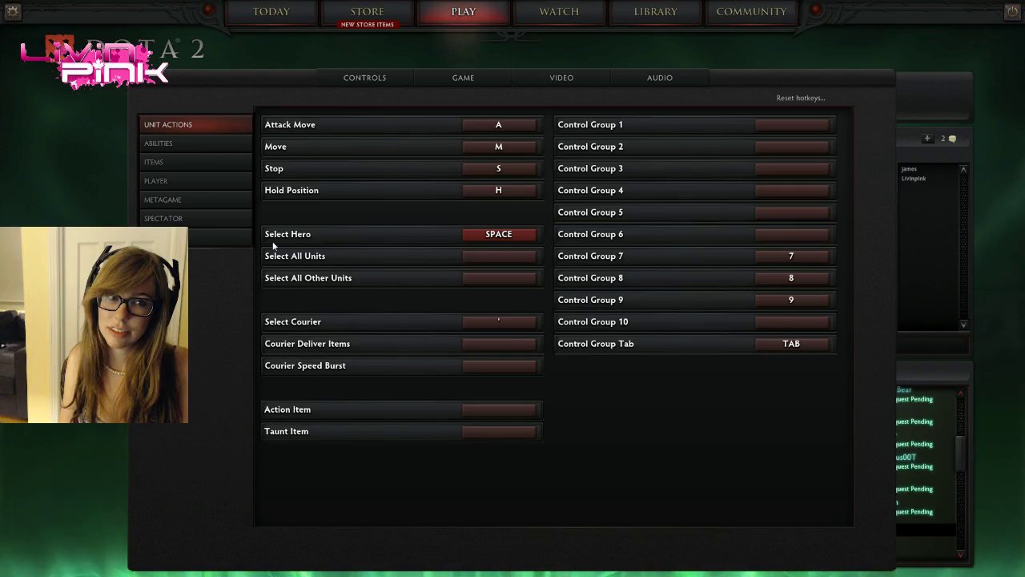
- In the general game settings, disable Auto Attack and enable Double Tap Ability Self Cast, Unified Unit Orders and Auto Select Summoned Units
left_click(473, 79)
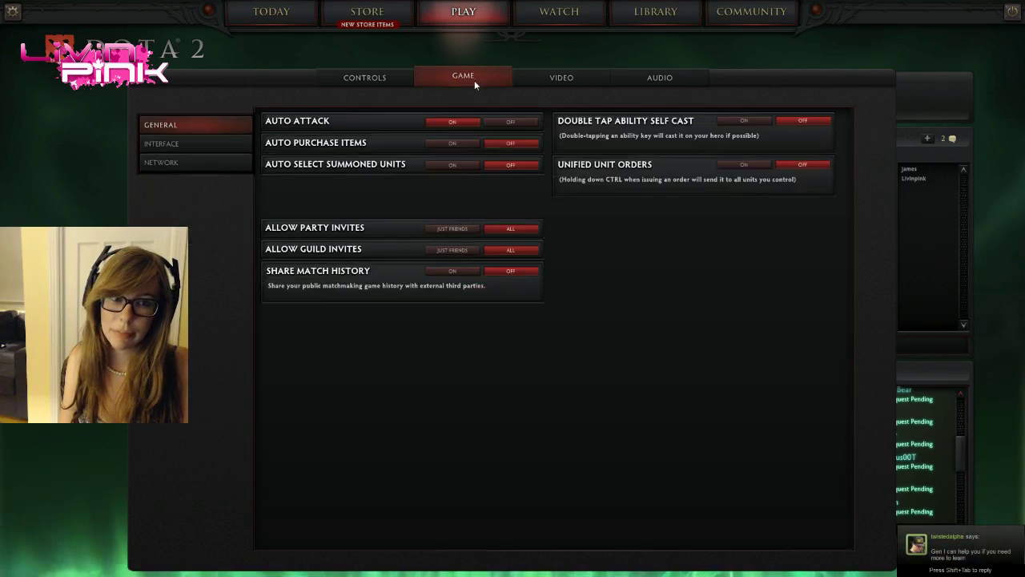
left_click(518, 123)
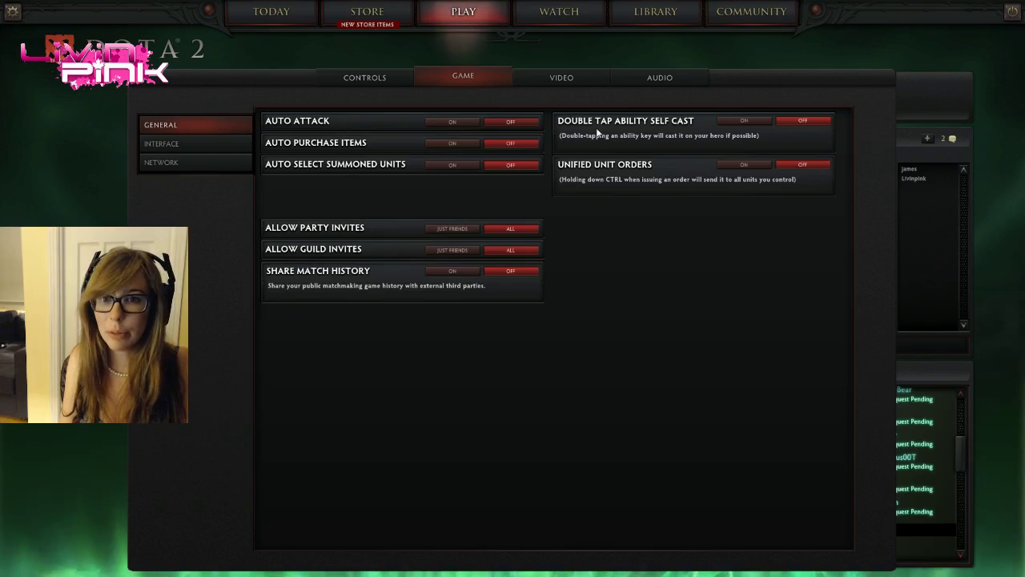
left_click(749, 123)
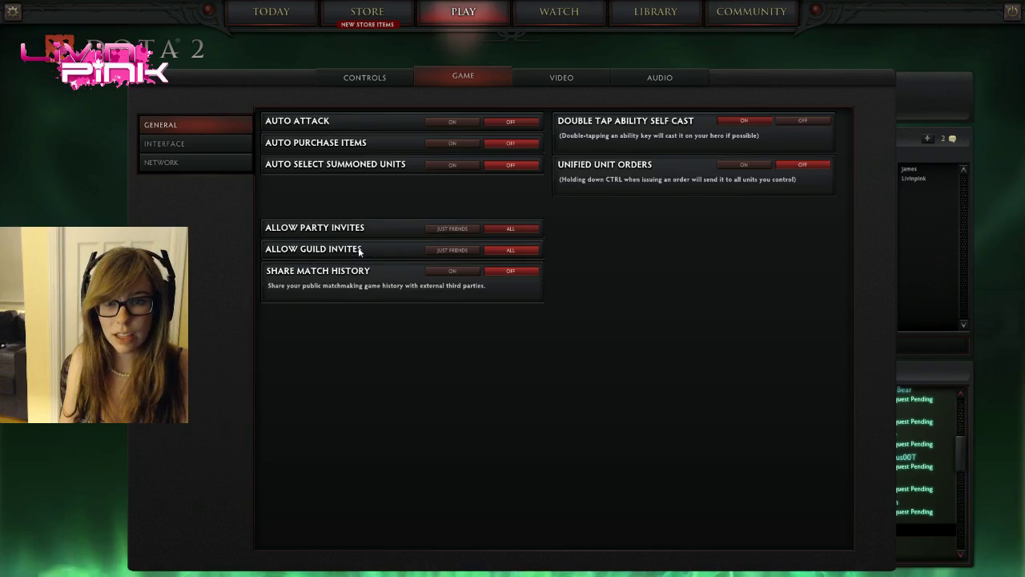
left_click(743, 165)
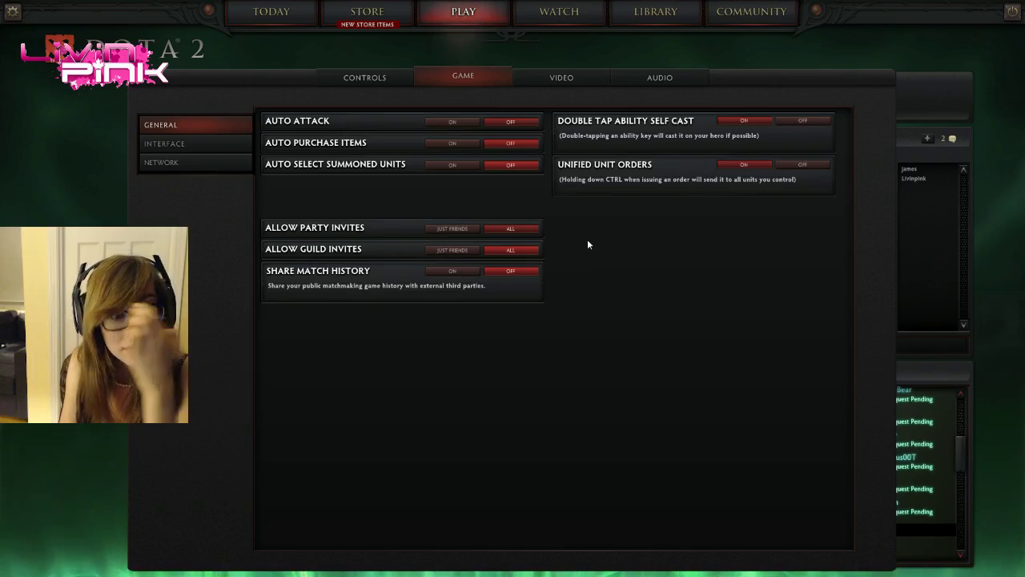
left_click(453, 165)
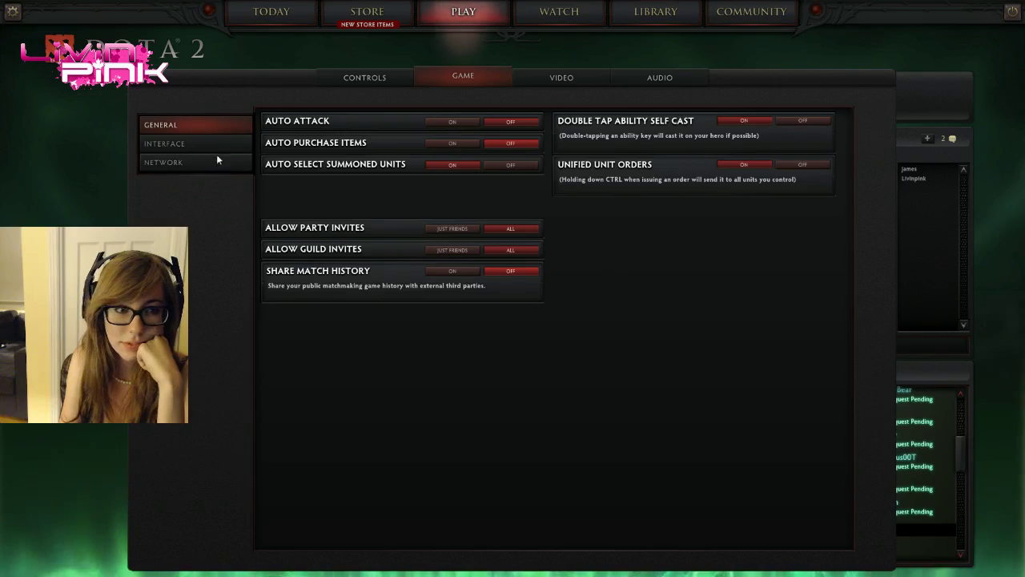
- Return to the item hotkeys in the control settings and bind Shop to B
left_click(372, 80)
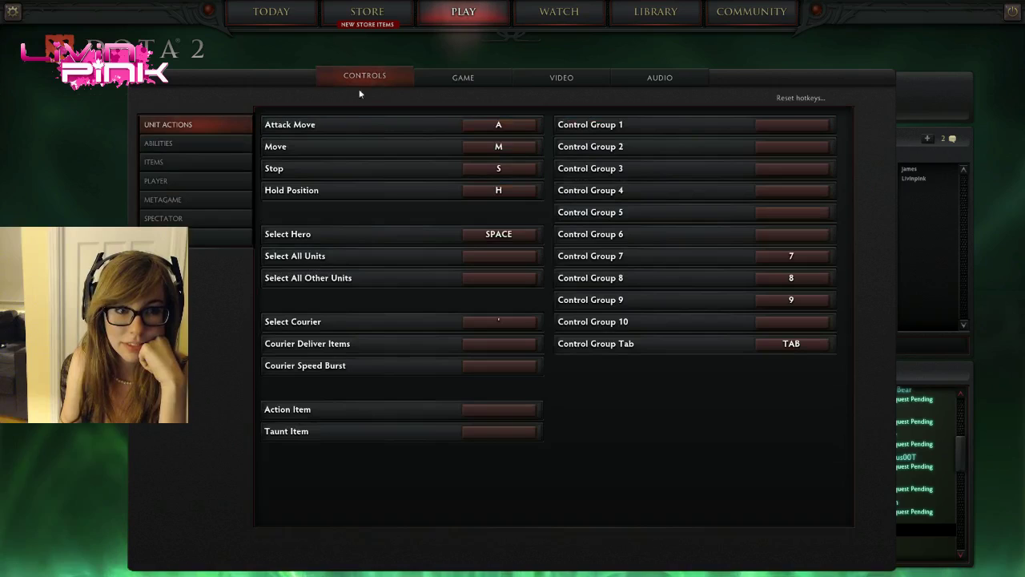
left_click(225, 164)
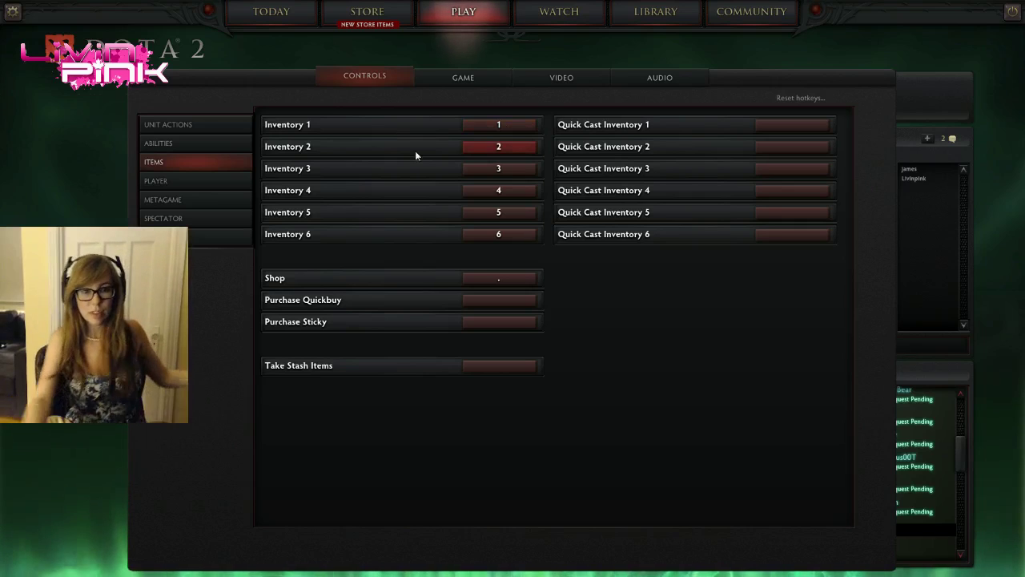
left_click(496, 280)
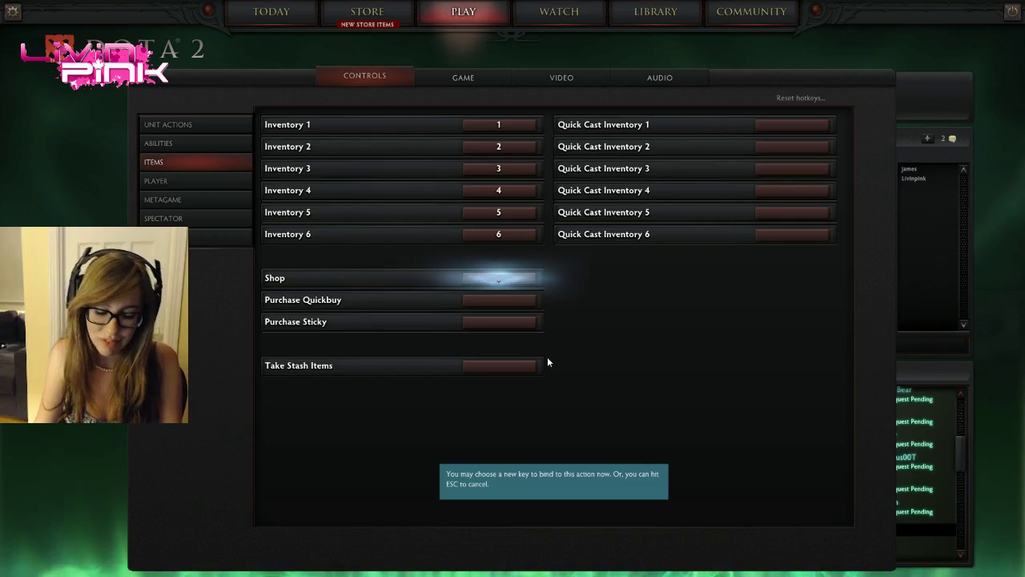
key("b")
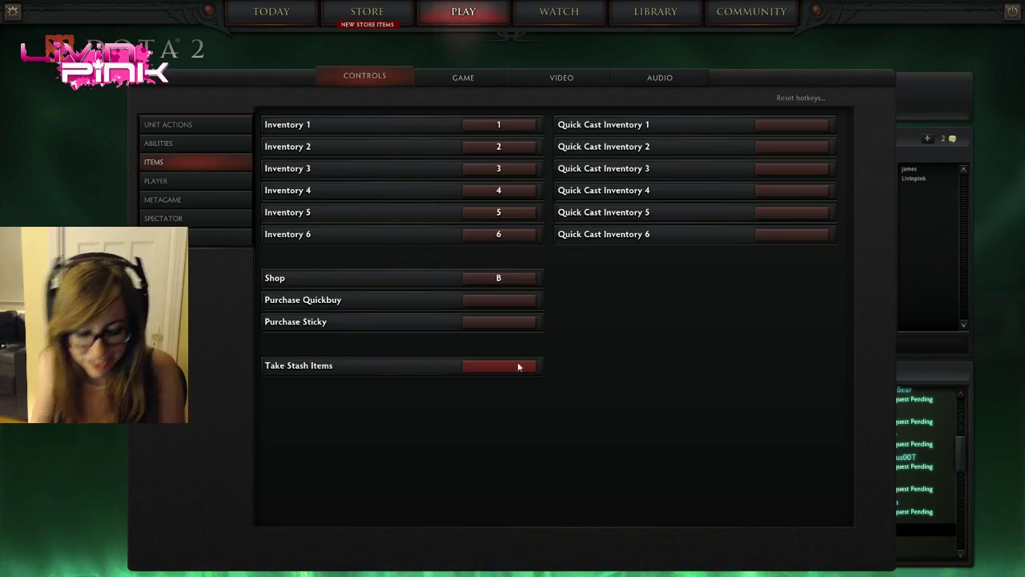